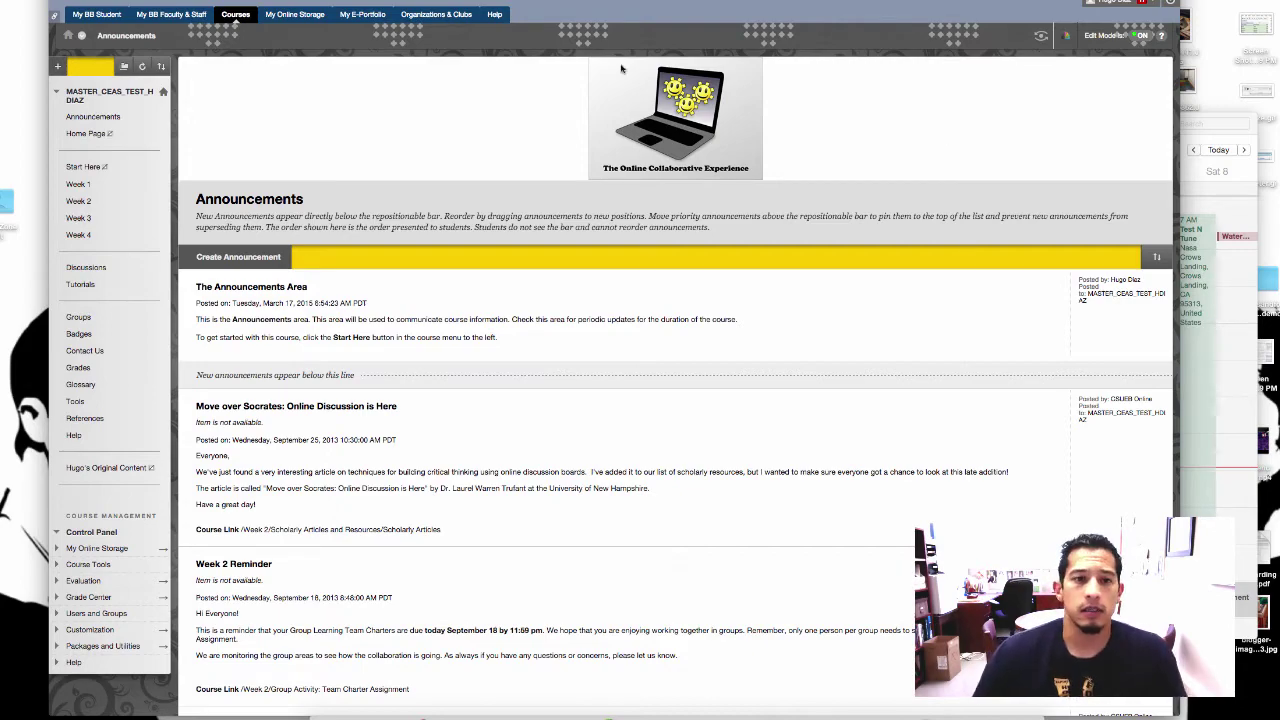
Scroll through the course Announcements page listing the posted announcements
{"action": "scroll", "coordinate": [206, 149], "scroll_direction": "down", "scroll_amount": 1}
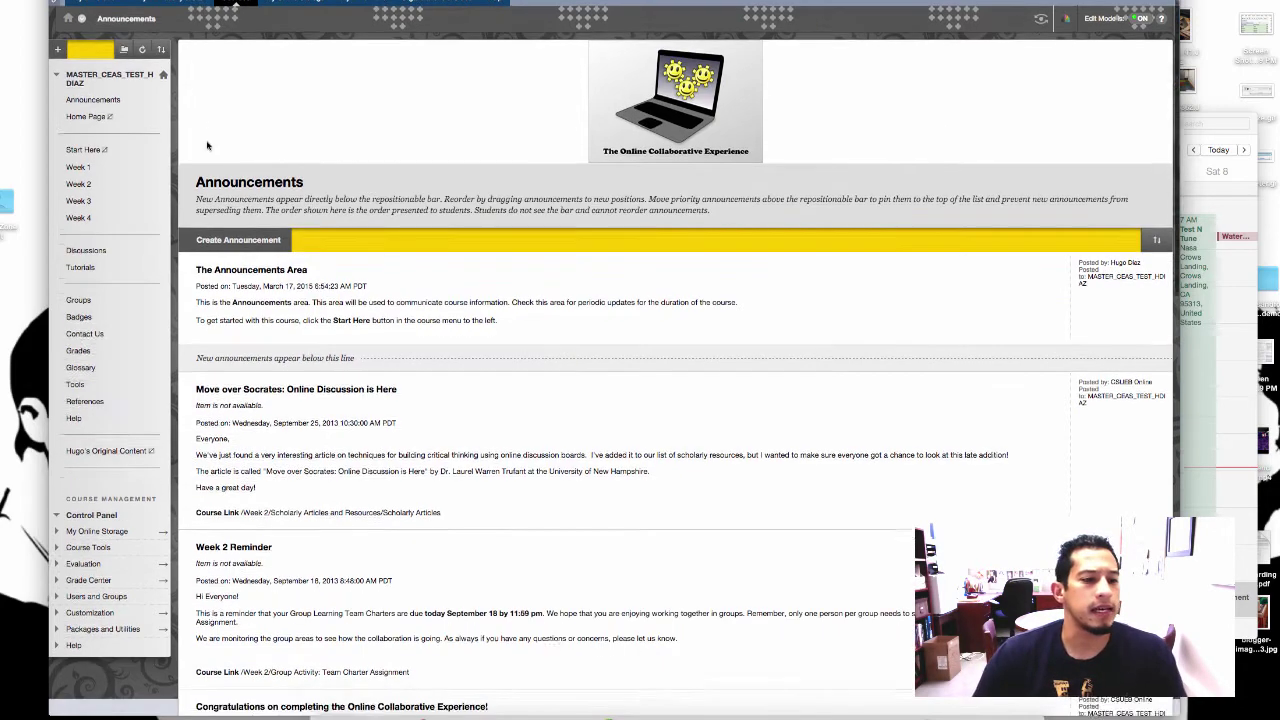
{"action": "scroll", "coordinate": [177, 247], "scroll_direction": "up", "scroll_amount": 1}
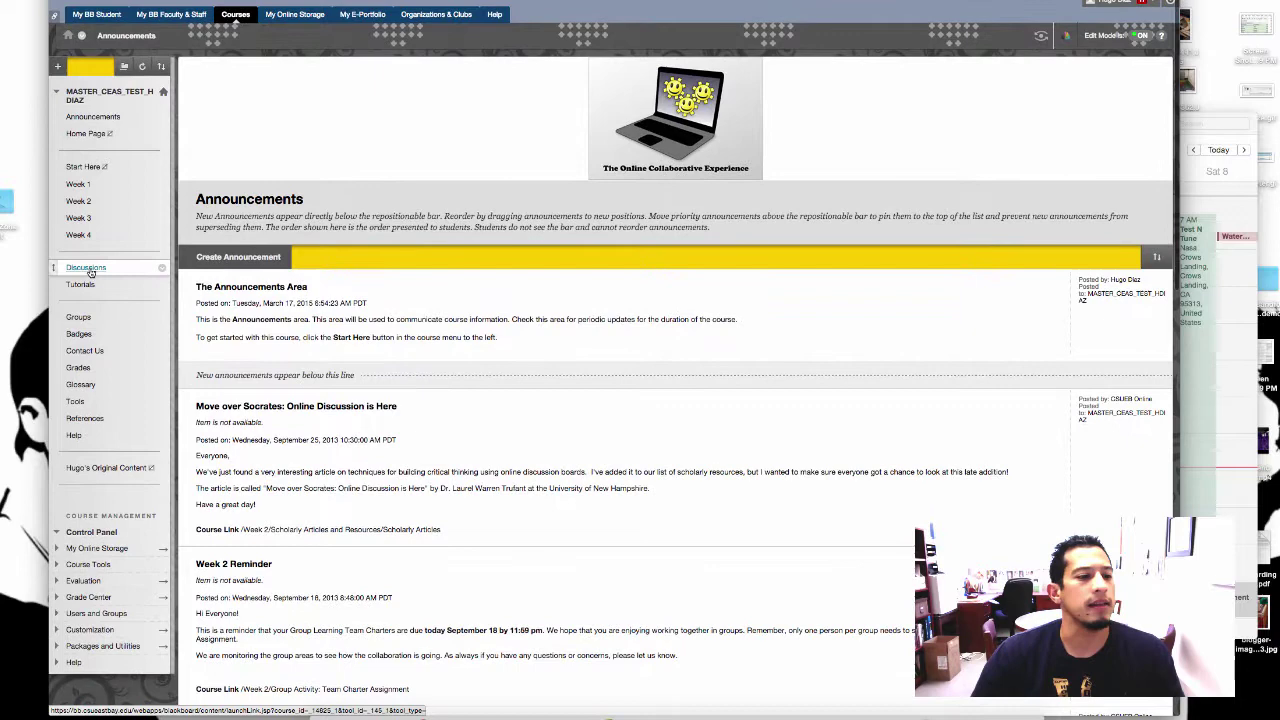
From the Discussion Board, open the Week 4 : IGN Layout Thoughts forum and start a new thread
{"action": "left_click", "coordinate": [85, 270]}
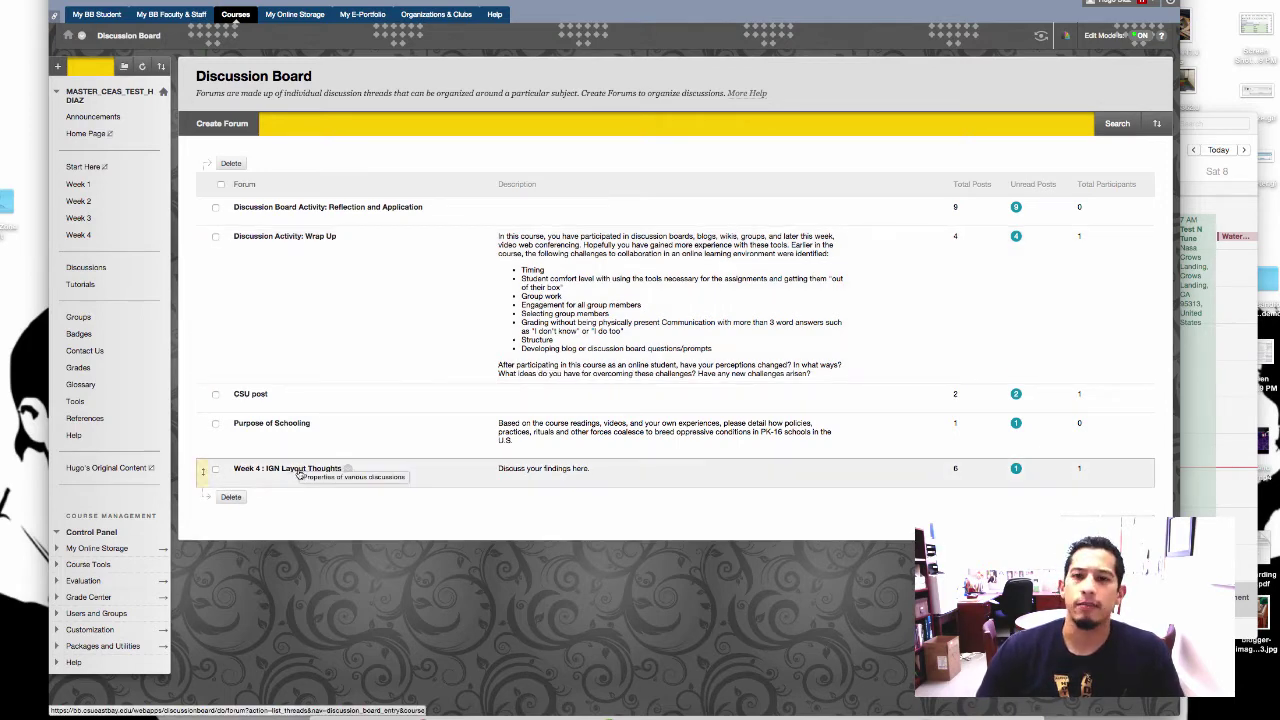
{"action": "left_click", "coordinate": [285, 468]}
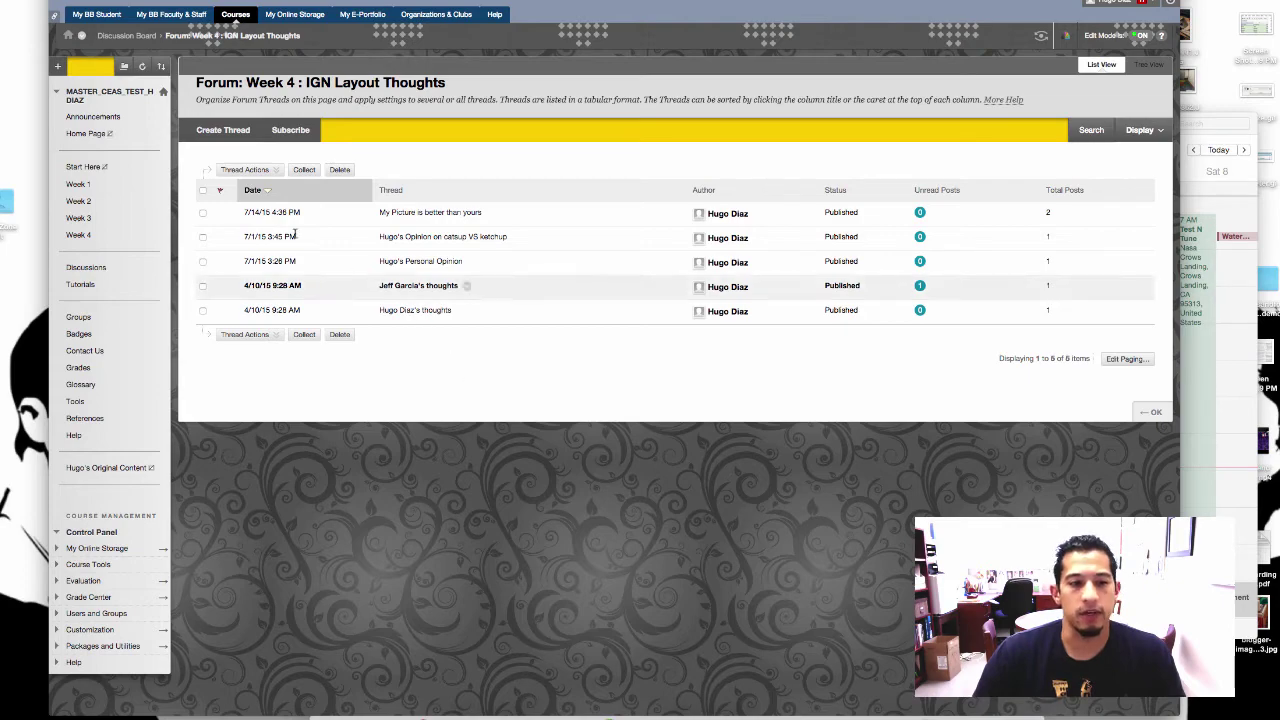
{"action": "left_click", "coordinate": [221, 132]}
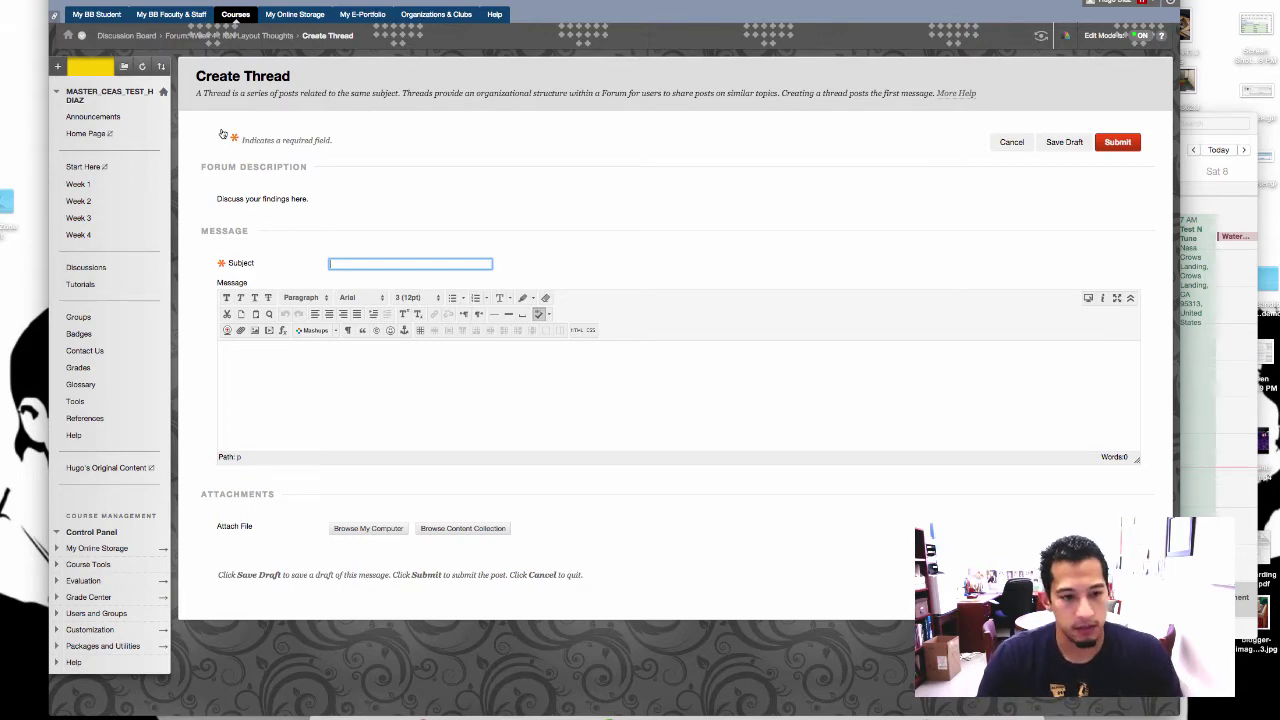
Enter the thread subject: the presenter's name followed by 'Presentation on World Events'
{"action": "type", "text": "Hugo's Presentation on "}
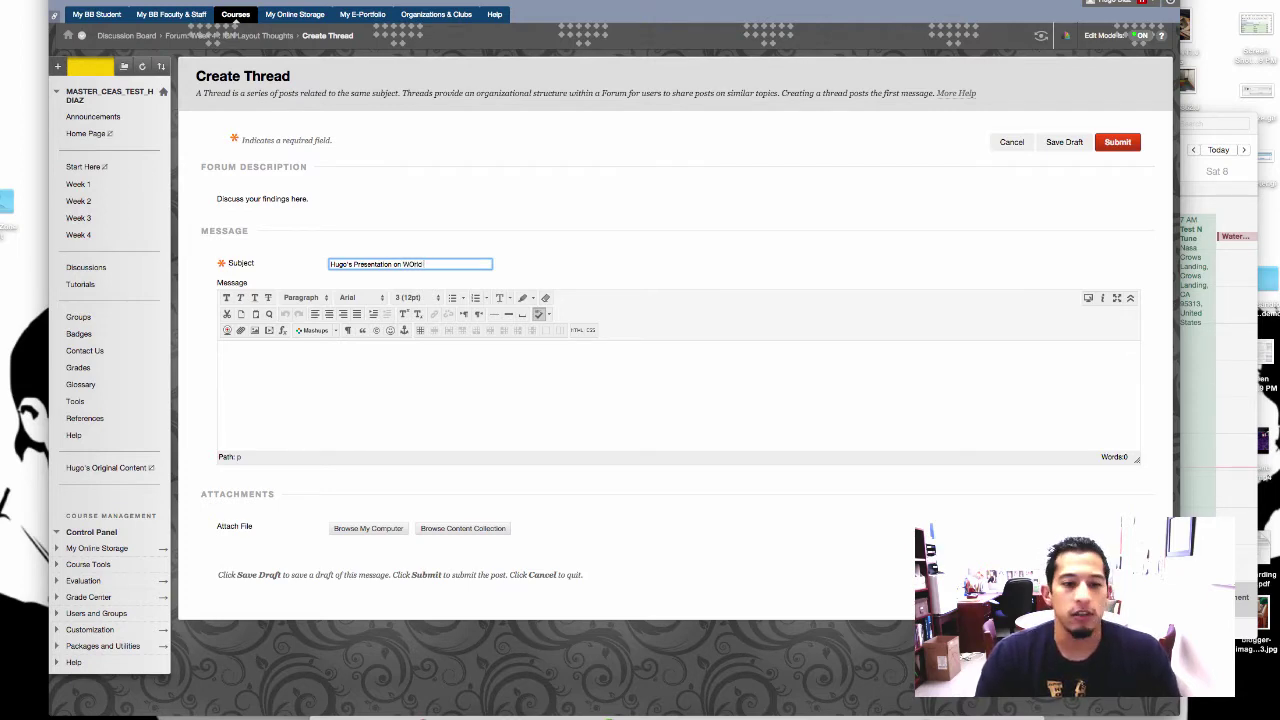
{"action": "type", "text": "WOrld Events"}
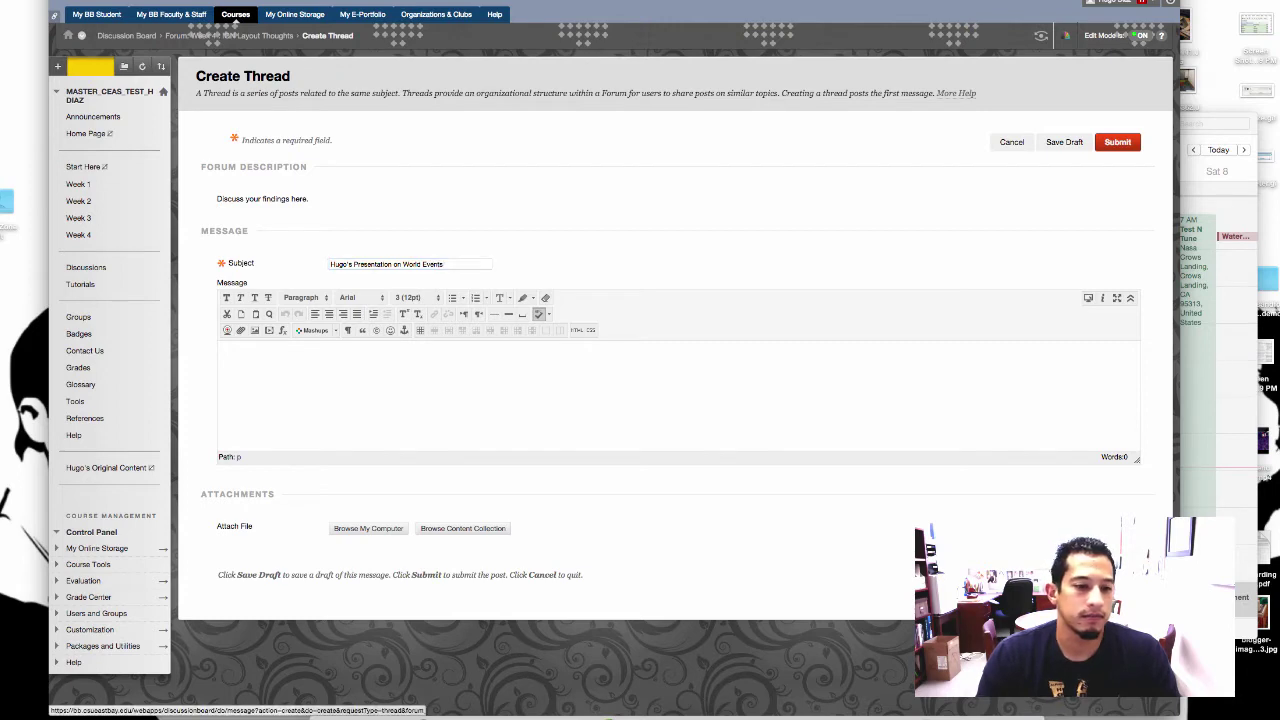
{"action": "left_click", "coordinate": [308, 380]}
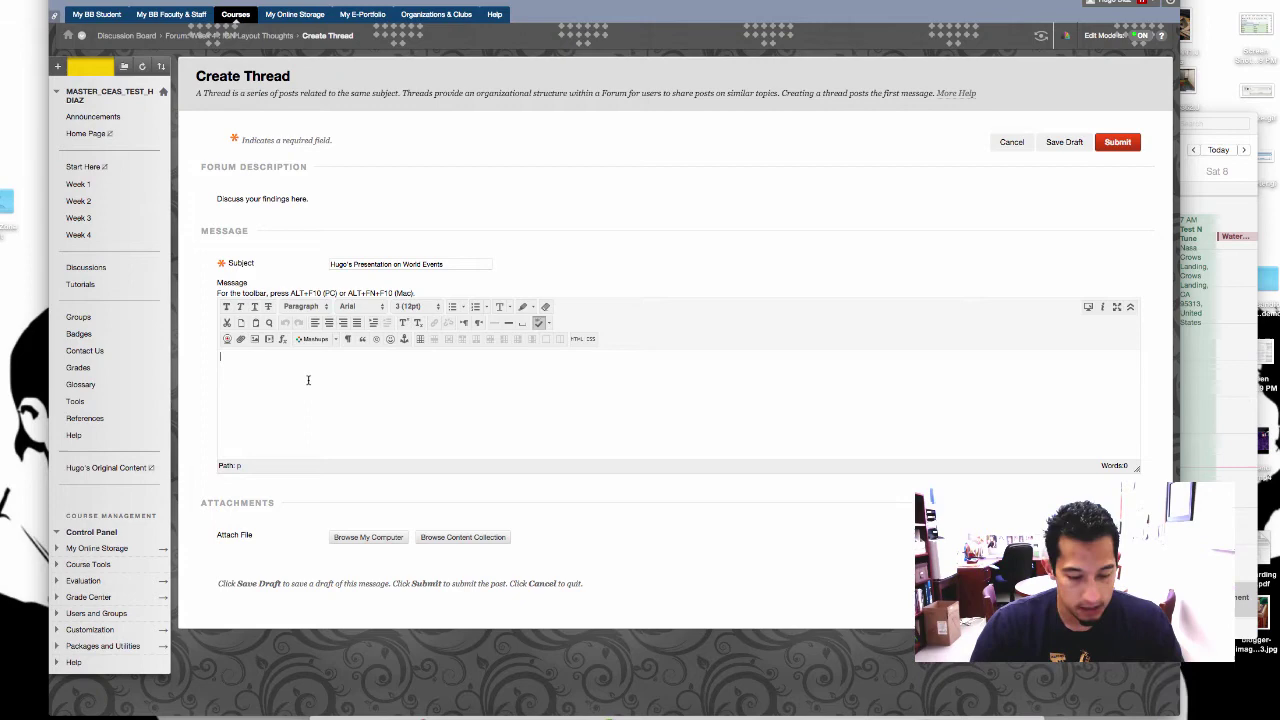
Write a summary sentence on the relevance of KTVU Mornings on 2 in the East Bay versus North Bay
{"action": "type", "text": "In this present"}
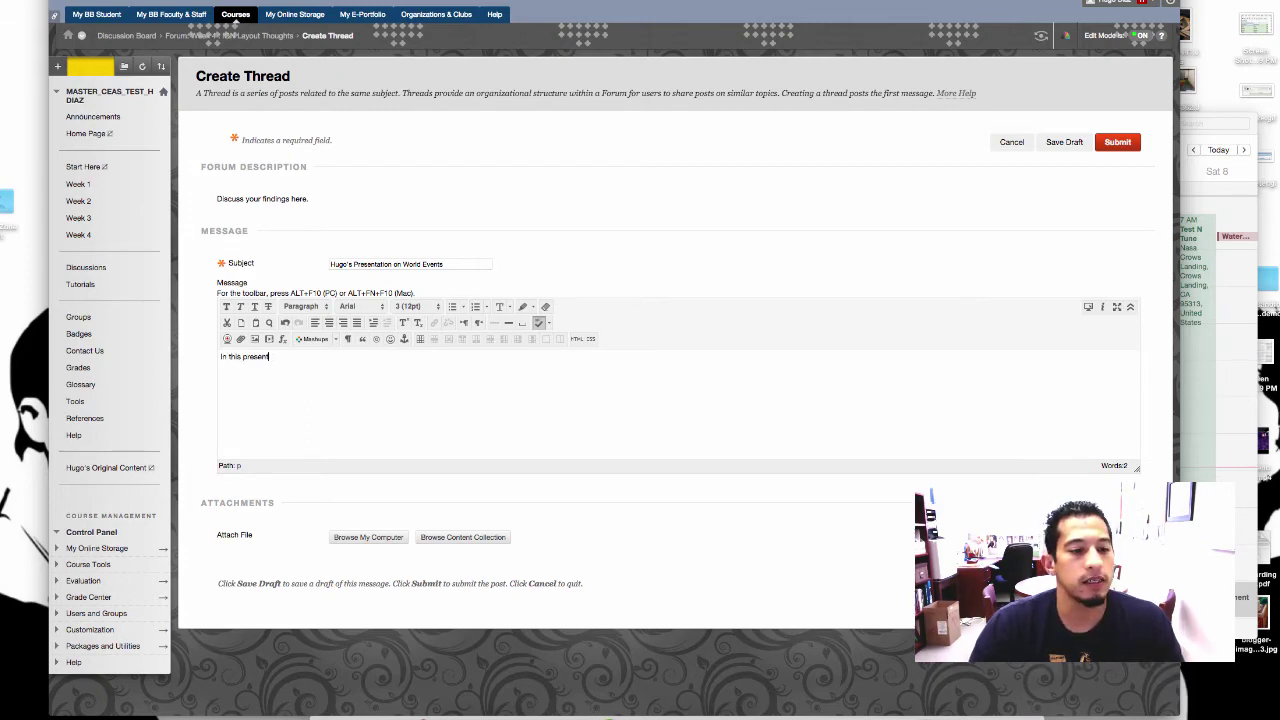
{"action": "type", "text": "ation Hugo discusses the "}
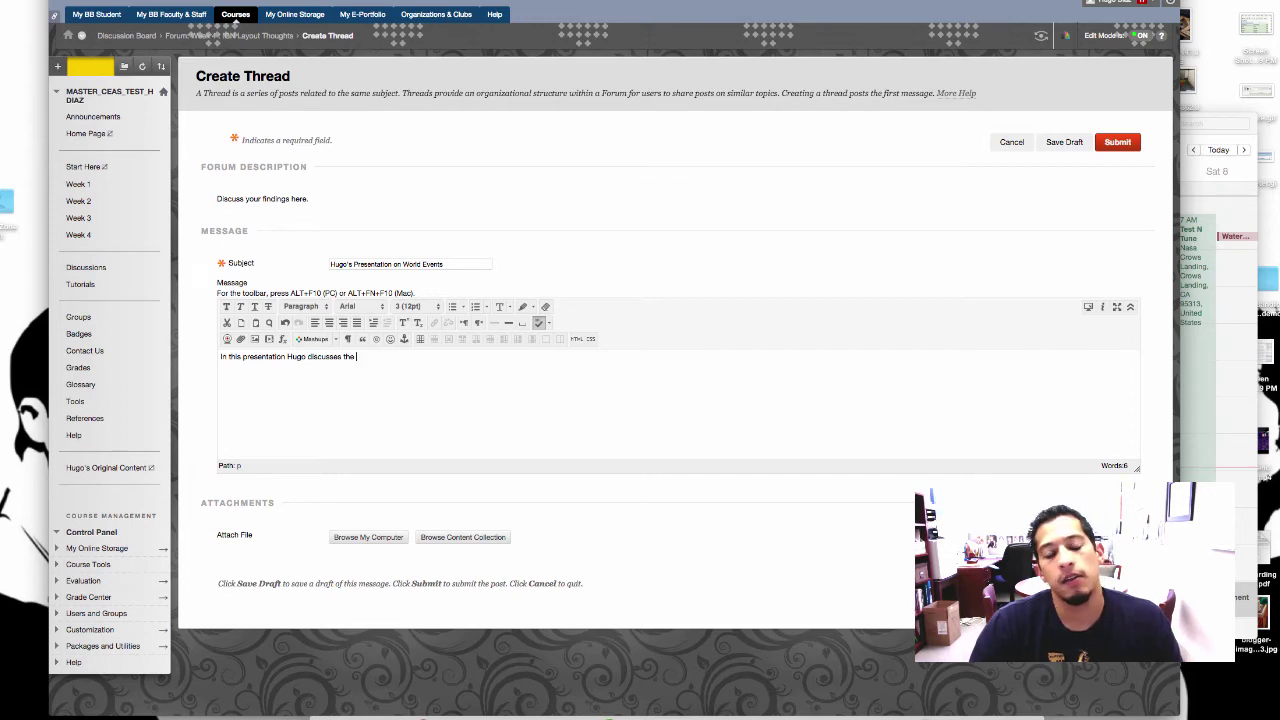
{"action": "type", "text": "relevance of "}
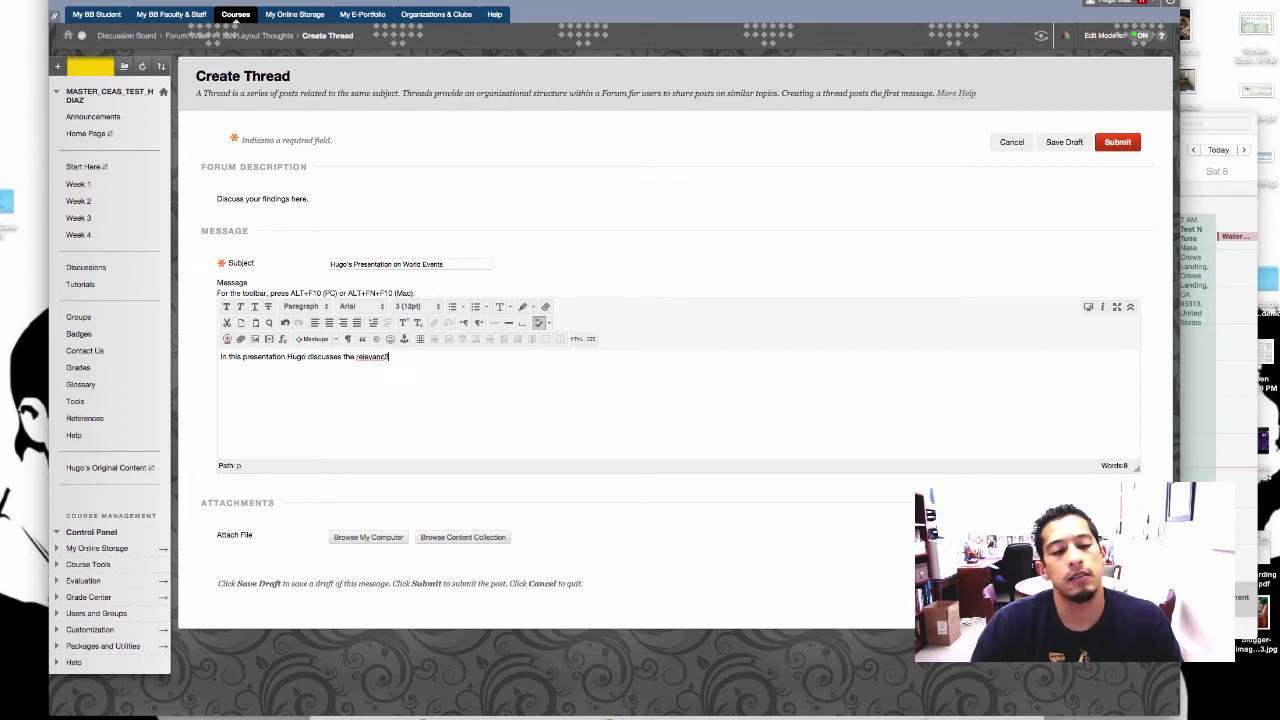
{"action": "type", "text": "KTVU mo"}
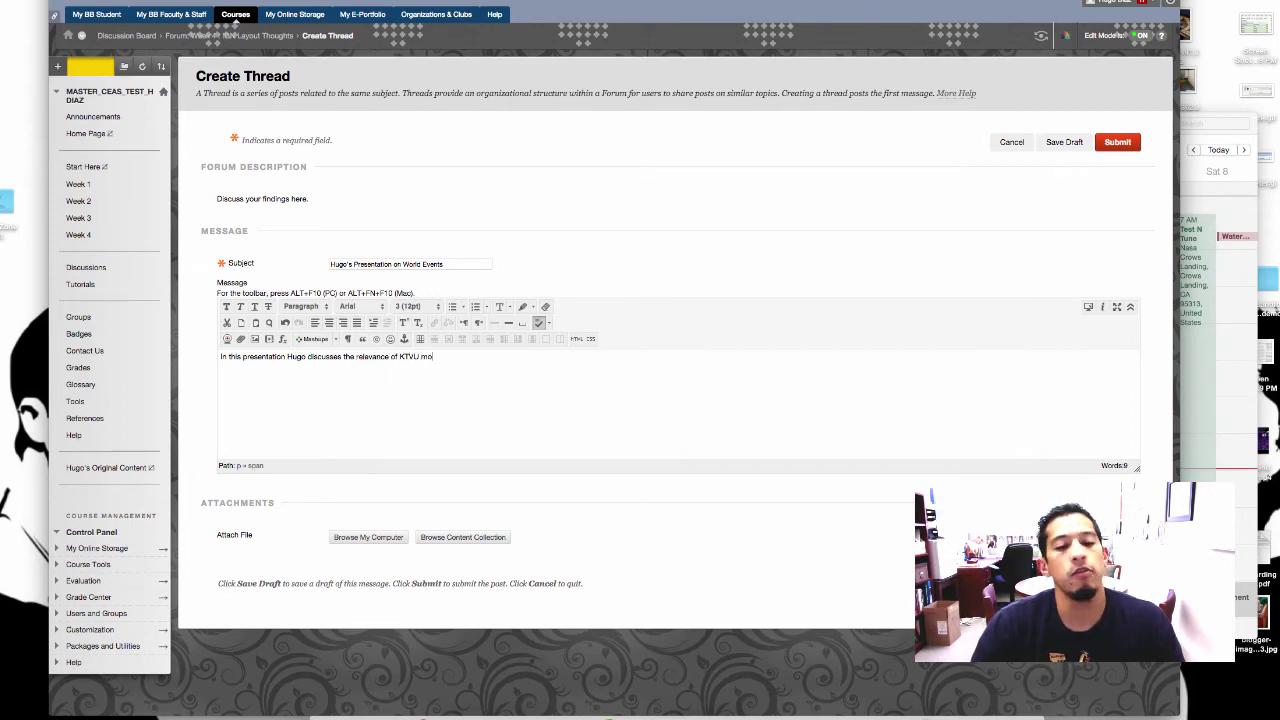
{"action": "type", "text": "rnings on 2 "}
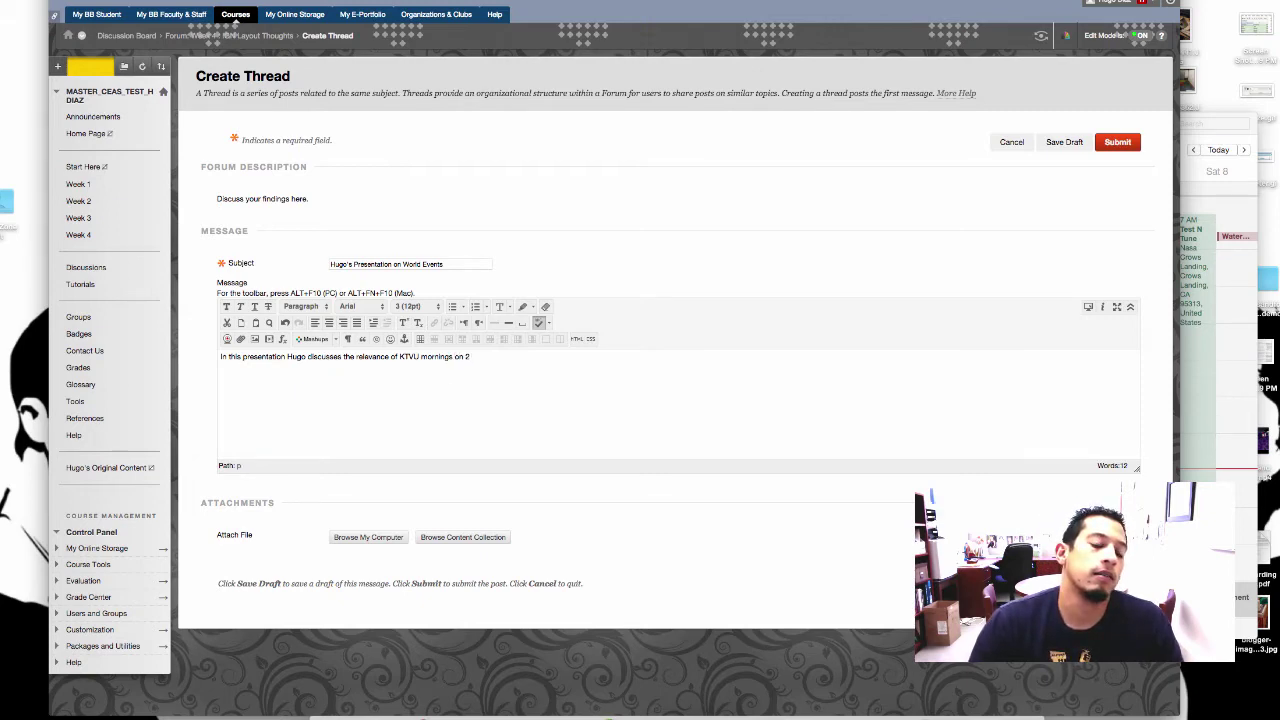
{"action": "type", "text": "in the a"}
{"action": "type", "text": "as"}
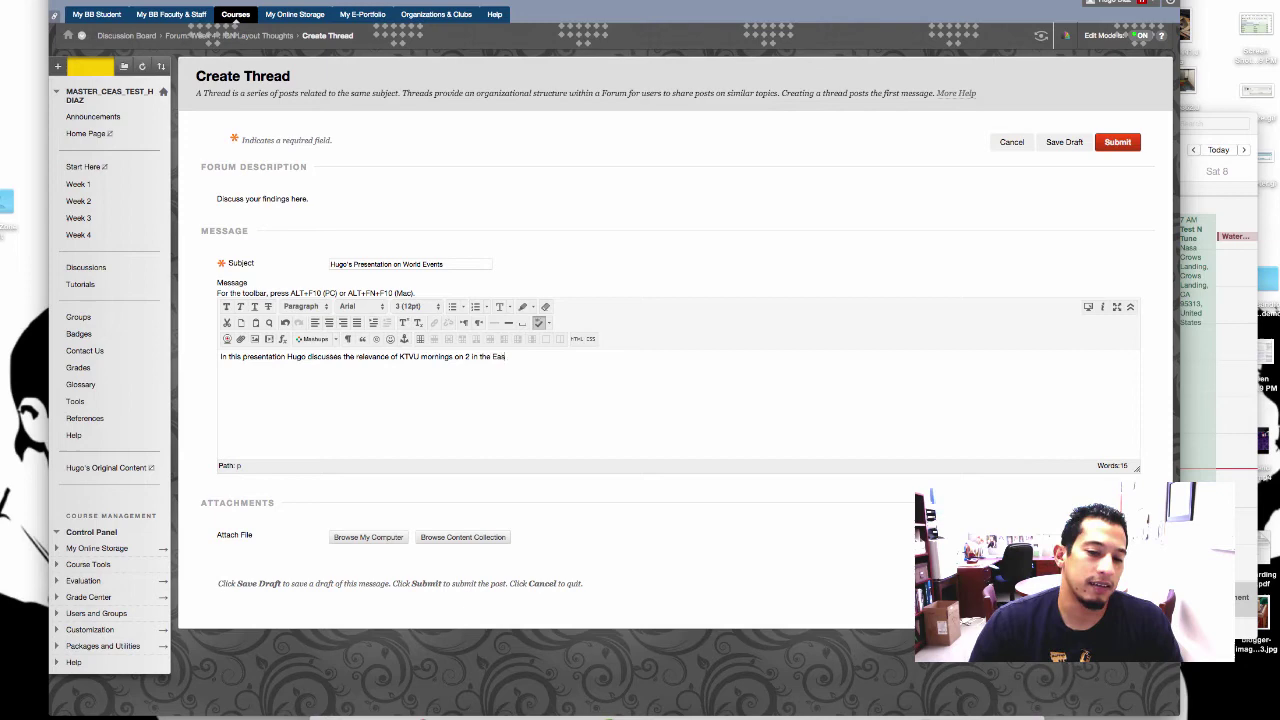
{"action": "type", "text": "t Bay VS the "}
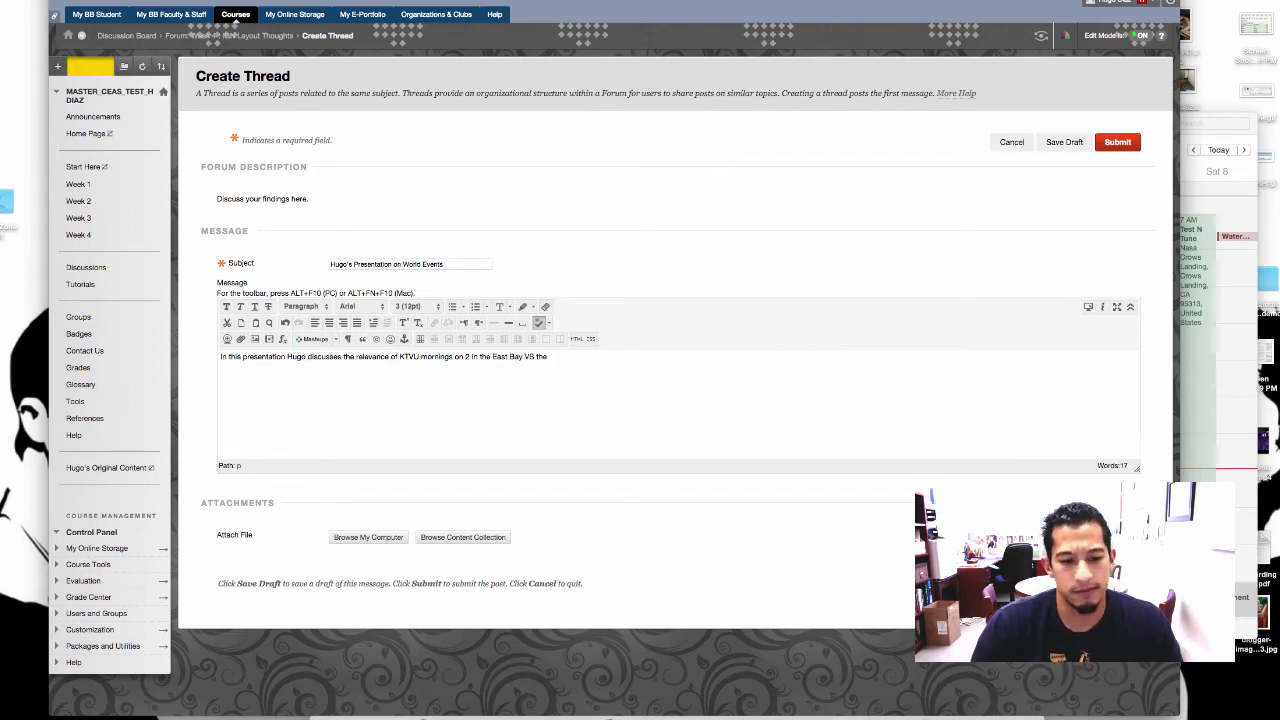
{"action": "type", "text": "North Bay ."}
{"action": "key", "text": "Return"}
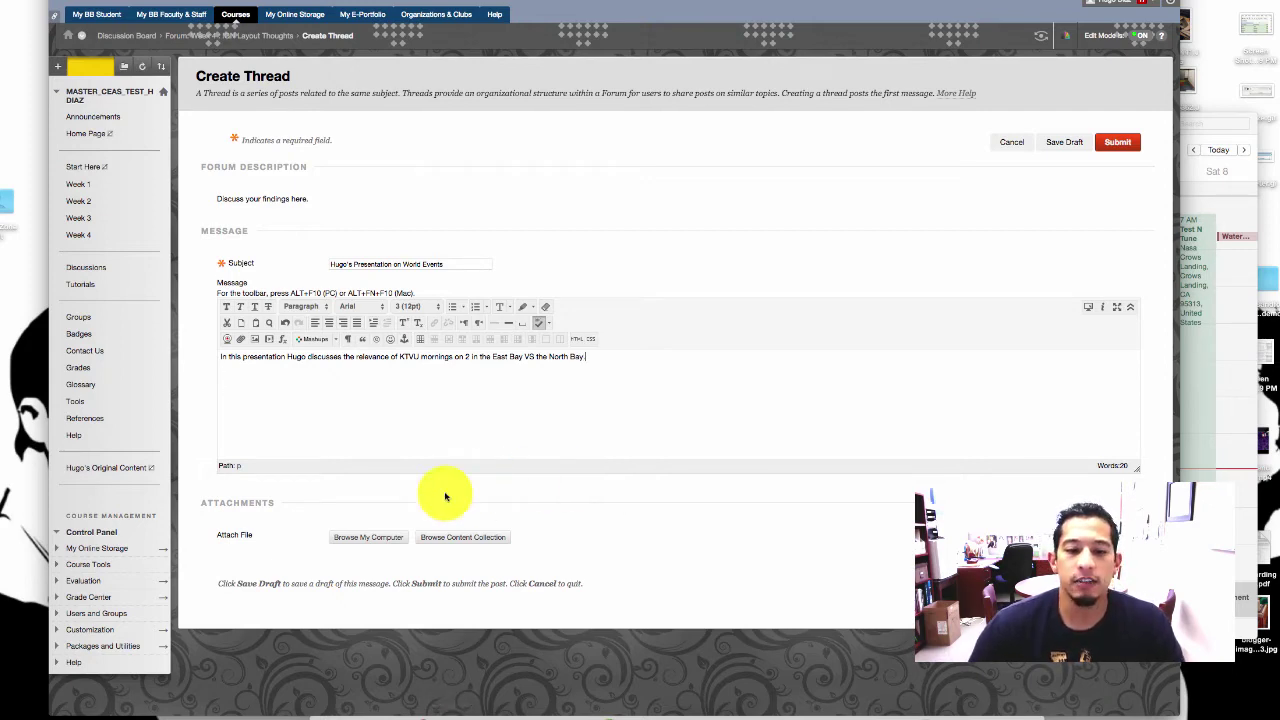
Attach CITIPP1.pptx from the computer and rename its link to the presentation's title
{"action": "left_click", "coordinate": [379, 542]}
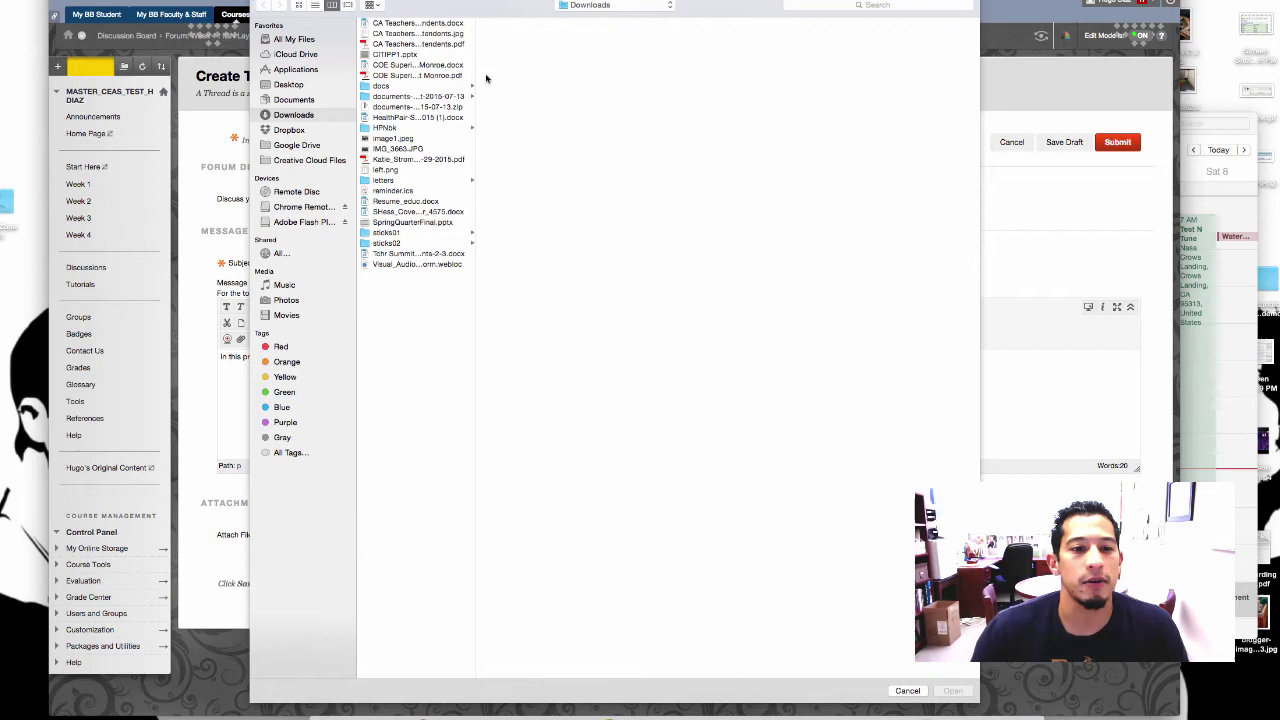
{"action": "left_click", "coordinate": [400, 54]}
{"action": "left_click", "coordinate": [955, 691]}
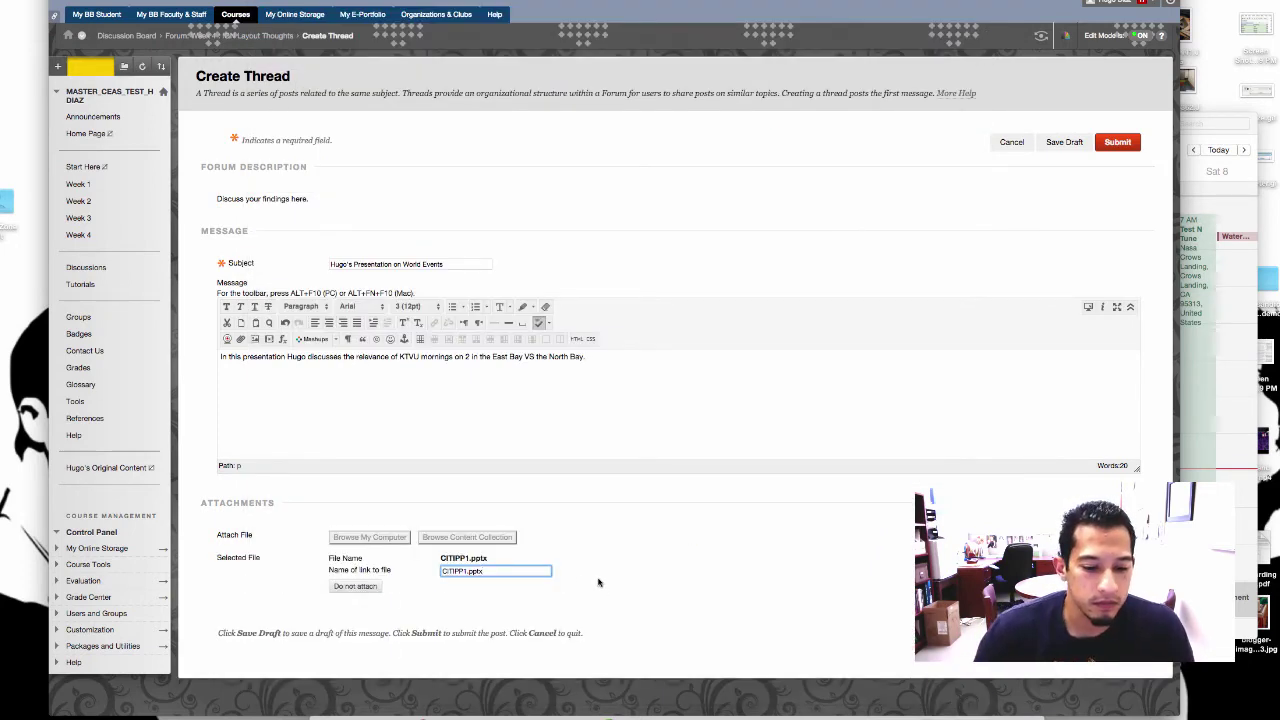
{"action": "scroll", "coordinate": [700, 620], "scroll_direction": "down", "scroll_amount": 1}
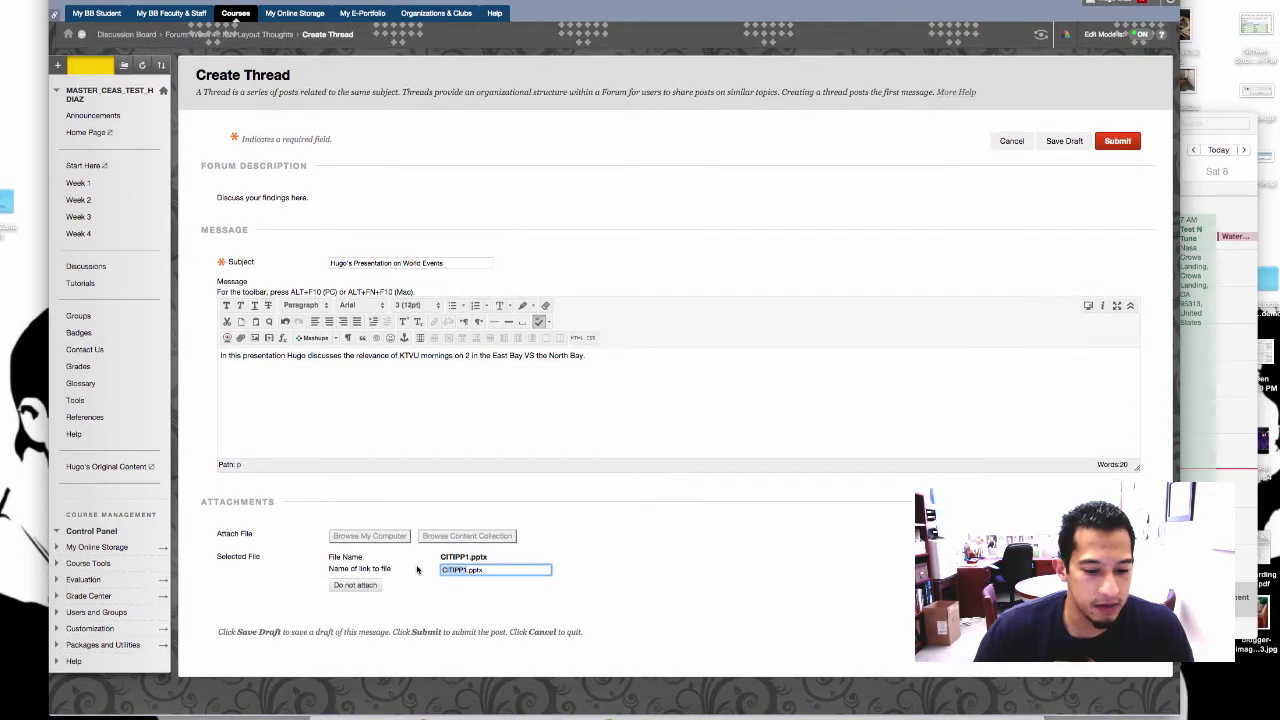
{"action": "left_click_drag", "start_coordinate": [500, 569], "coordinate": [421, 566]}
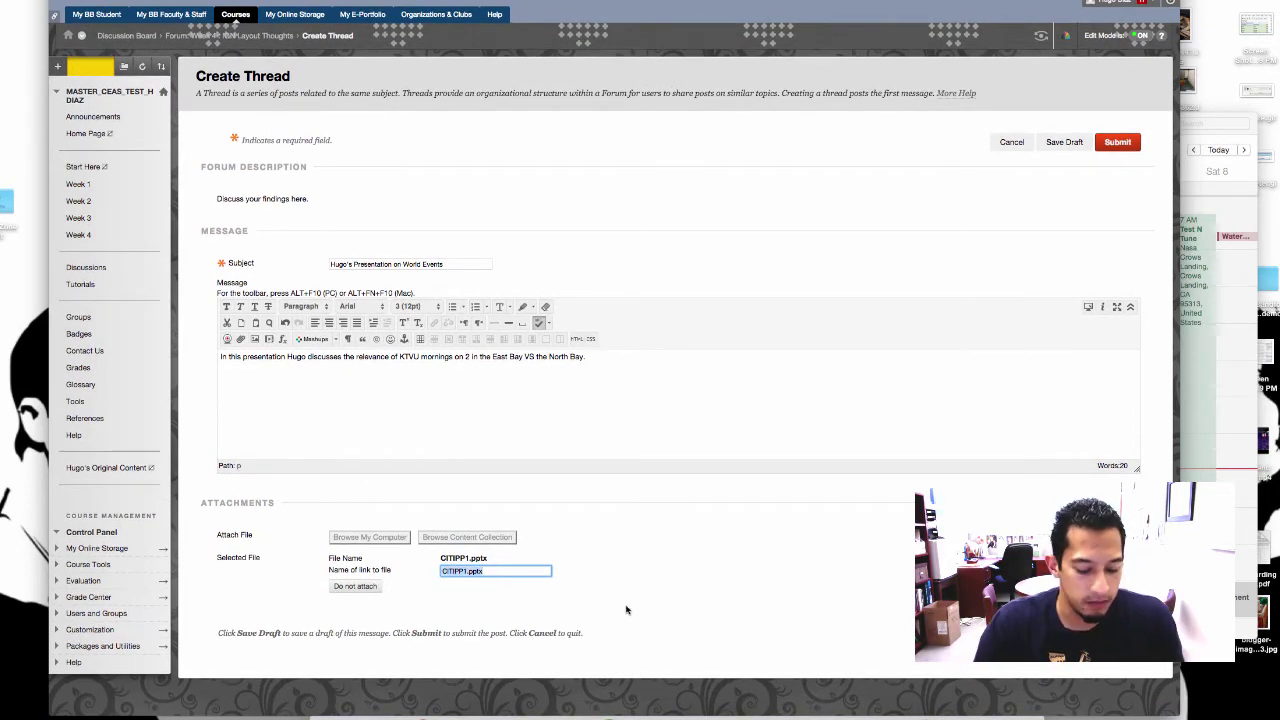
{"action": "type", "text": "Hugo's"}
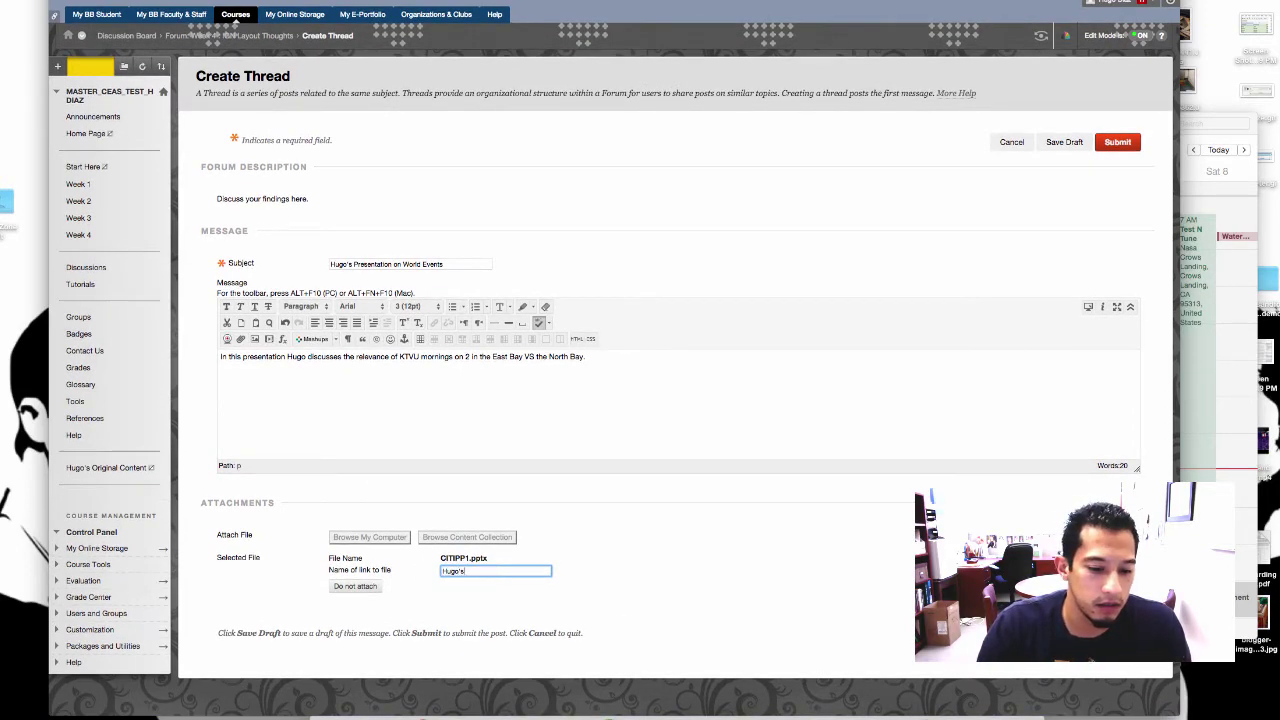
{"action": "type", "text": " Presentation On W"}
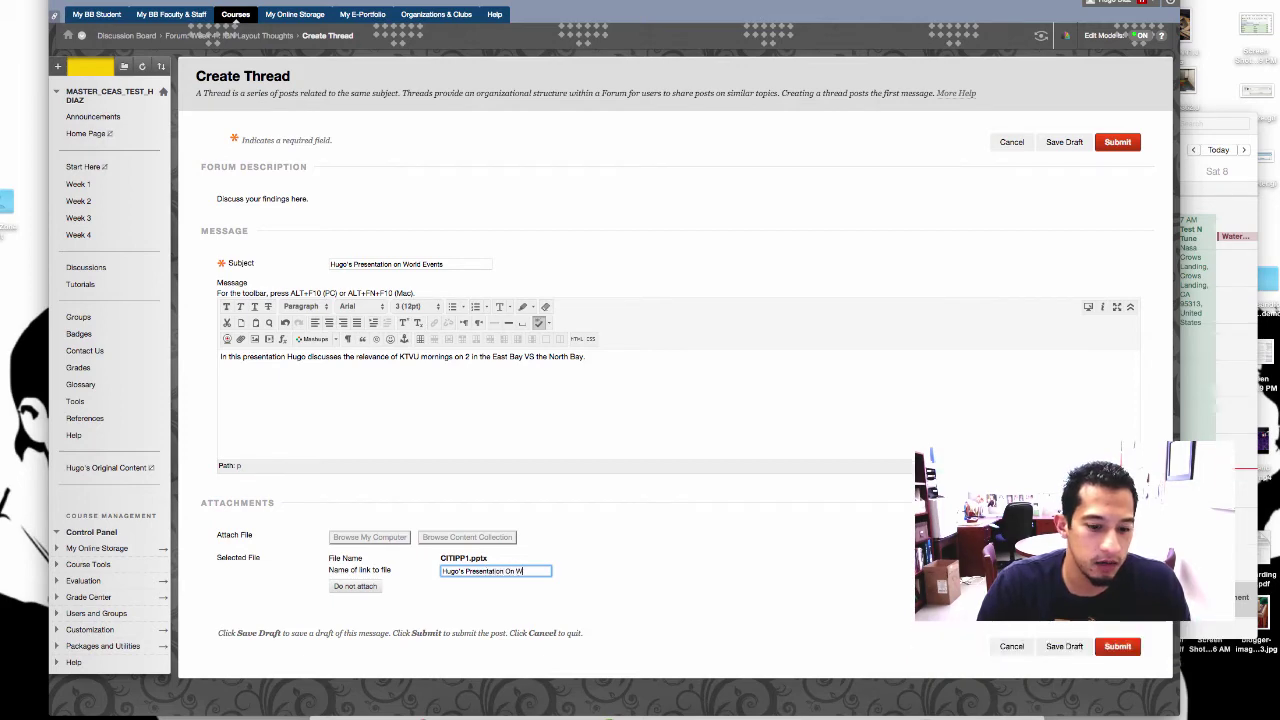
{"action": "type", "text": "orld Events"}
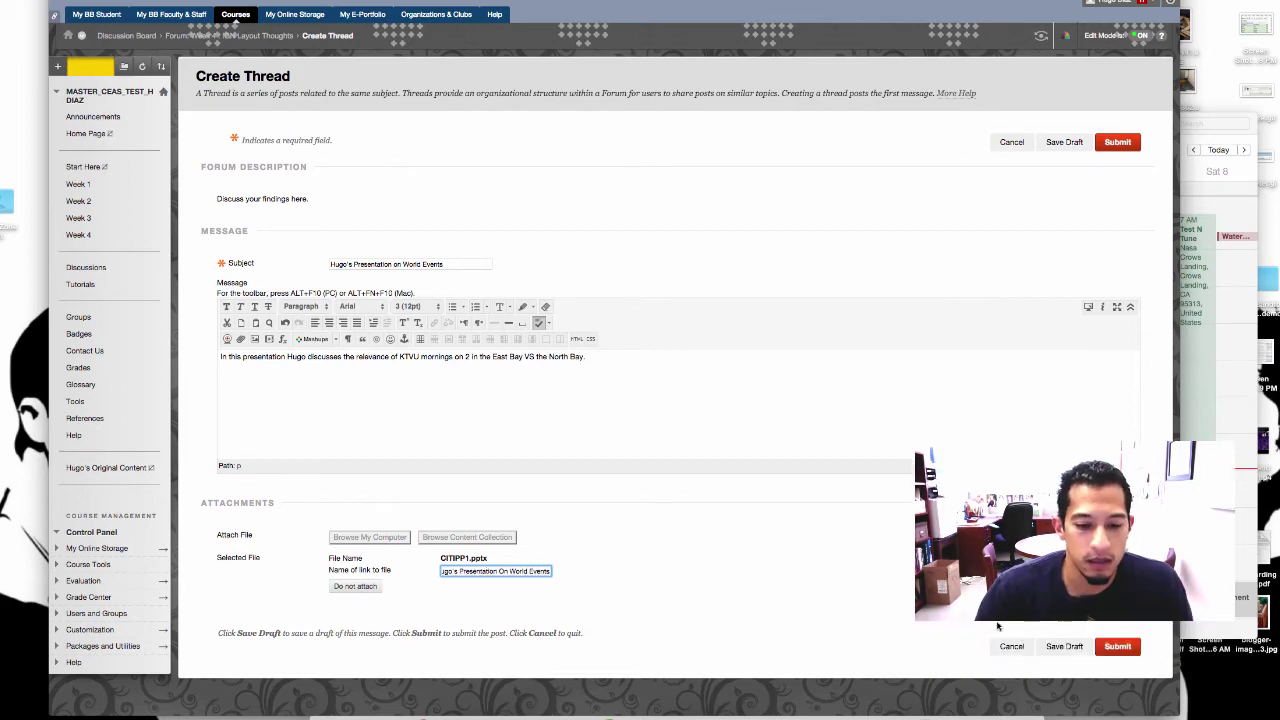
Submit the thread so it appears as Published at the top of the Week 4 forum
{"action": "left_click", "coordinate": [1115, 647]}
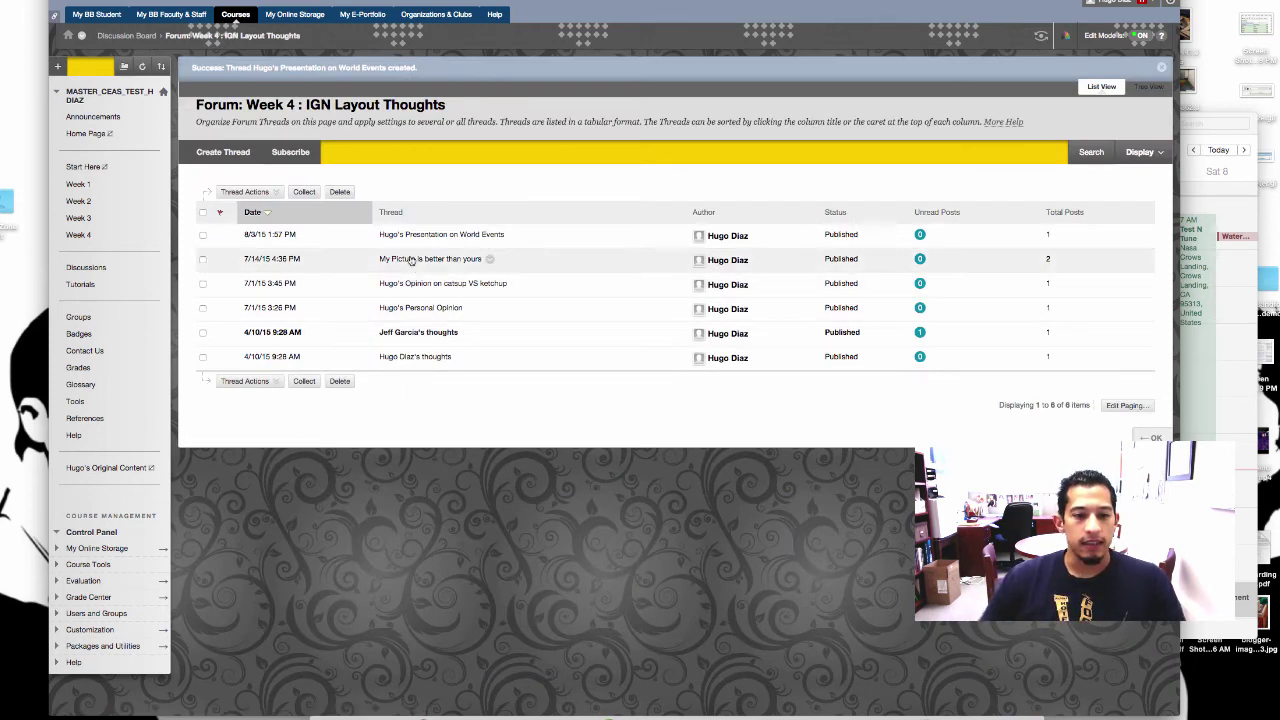
Open the new thread and save its attached presentation as CITIPP1 (1).pptx
{"action": "left_click", "coordinate": [408, 235]}
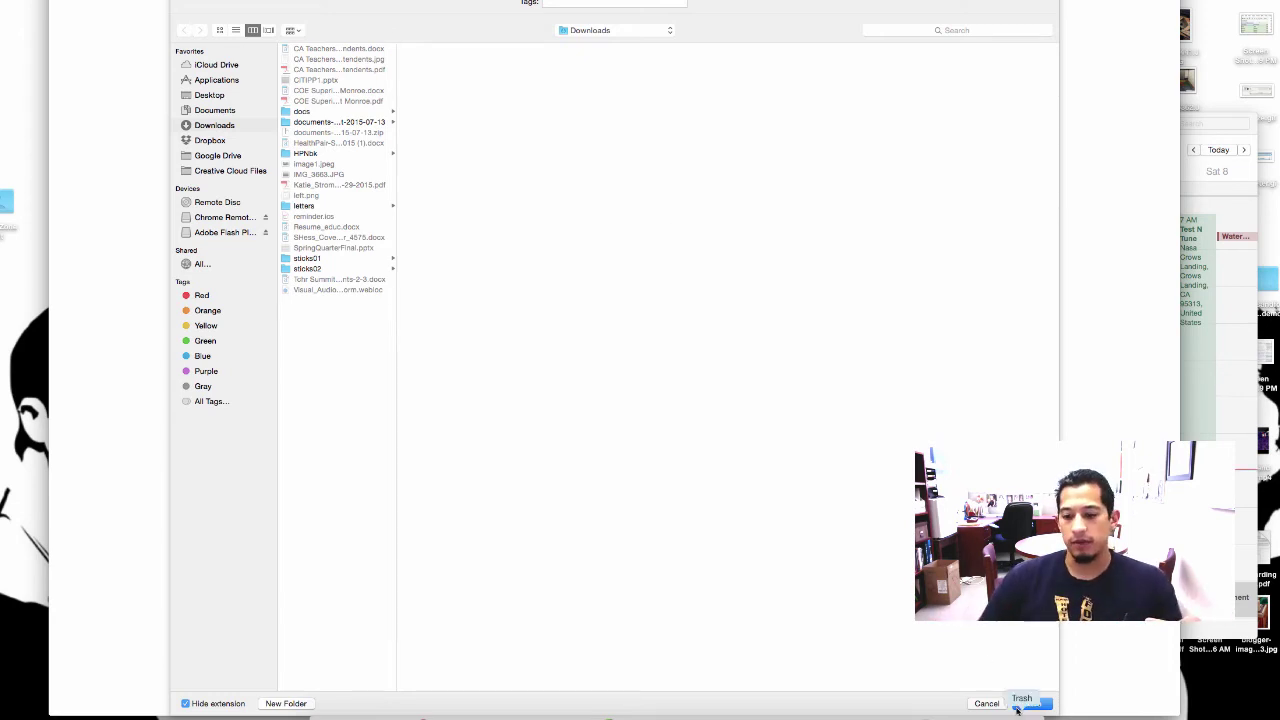
{"action": "left_click", "coordinate": [1030, 704]}
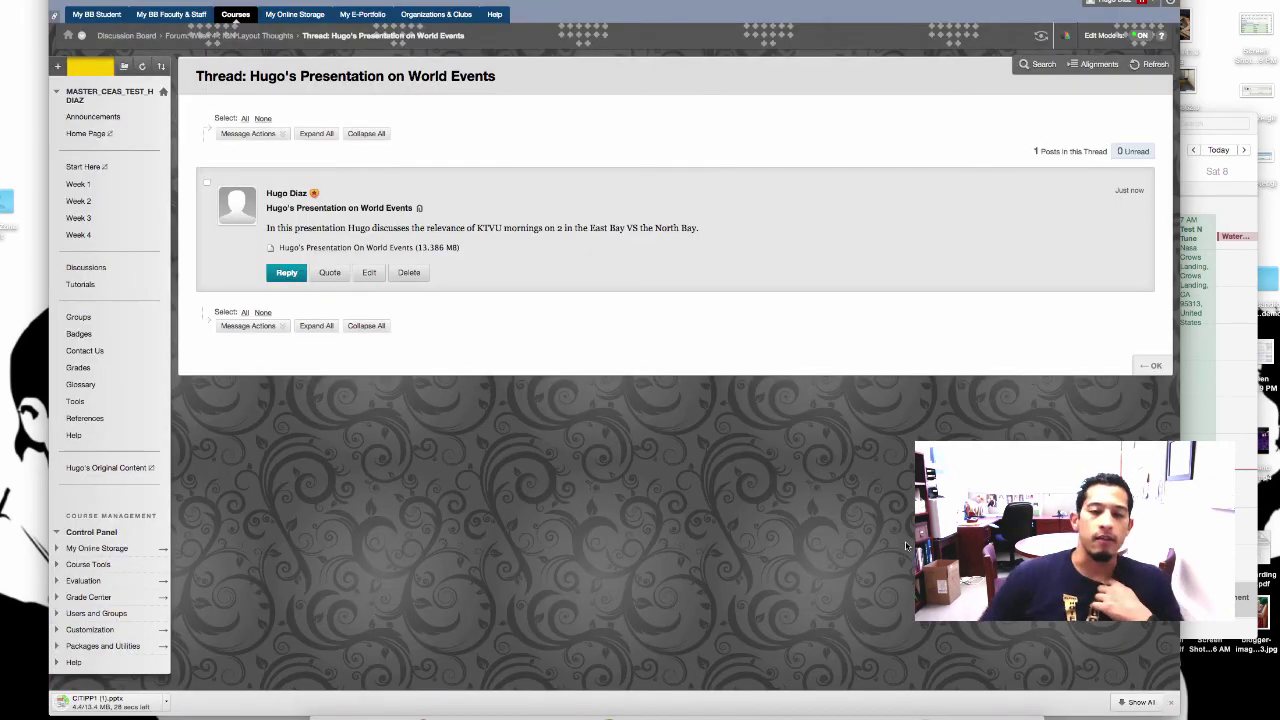
Post a reply reading 'That was neat' to the thread
{"action": "left_click", "coordinate": [286, 272]}
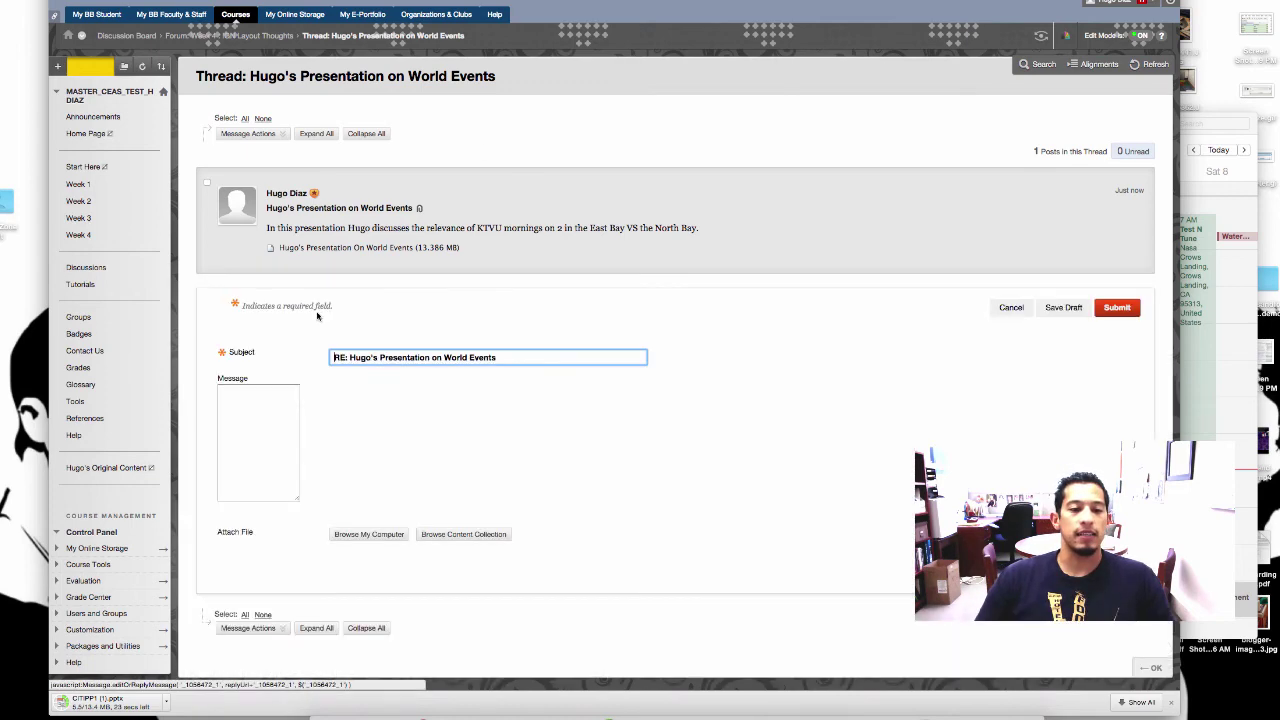
{"action": "left_click", "coordinate": [369, 466]}
{"action": "type", "text": "That w"}
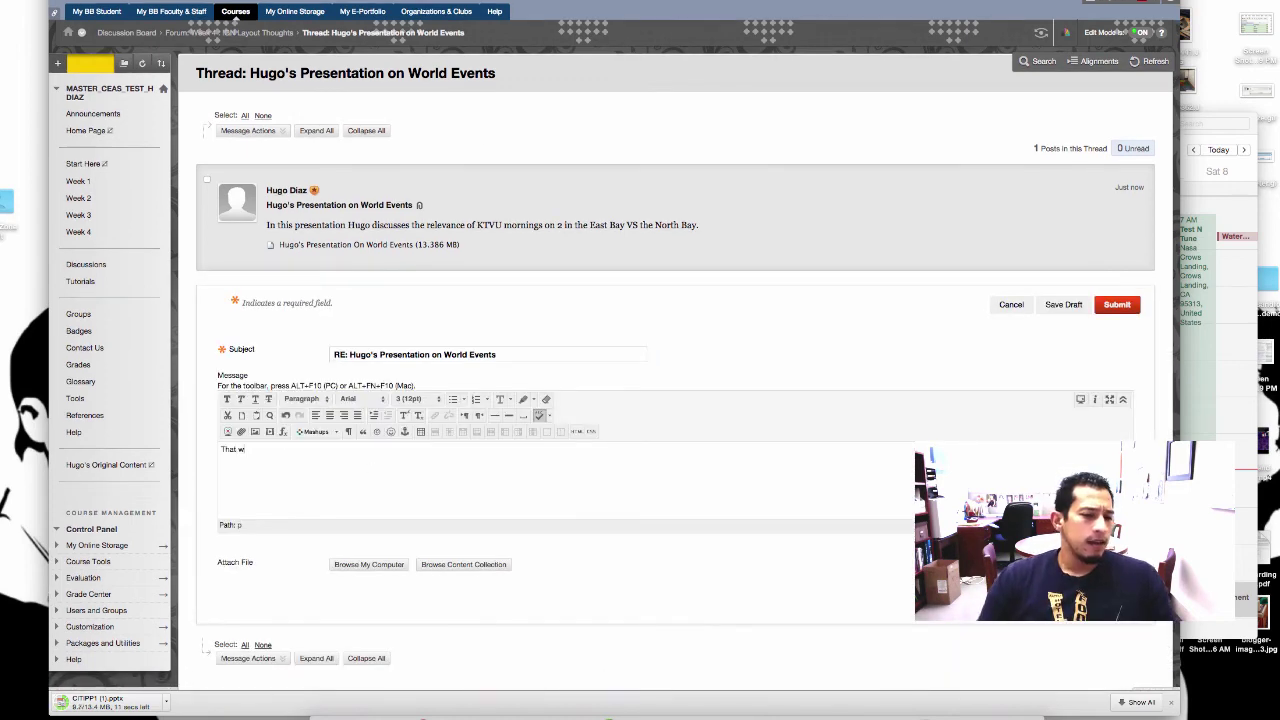
{"action": "type", "text": "as neat!"}
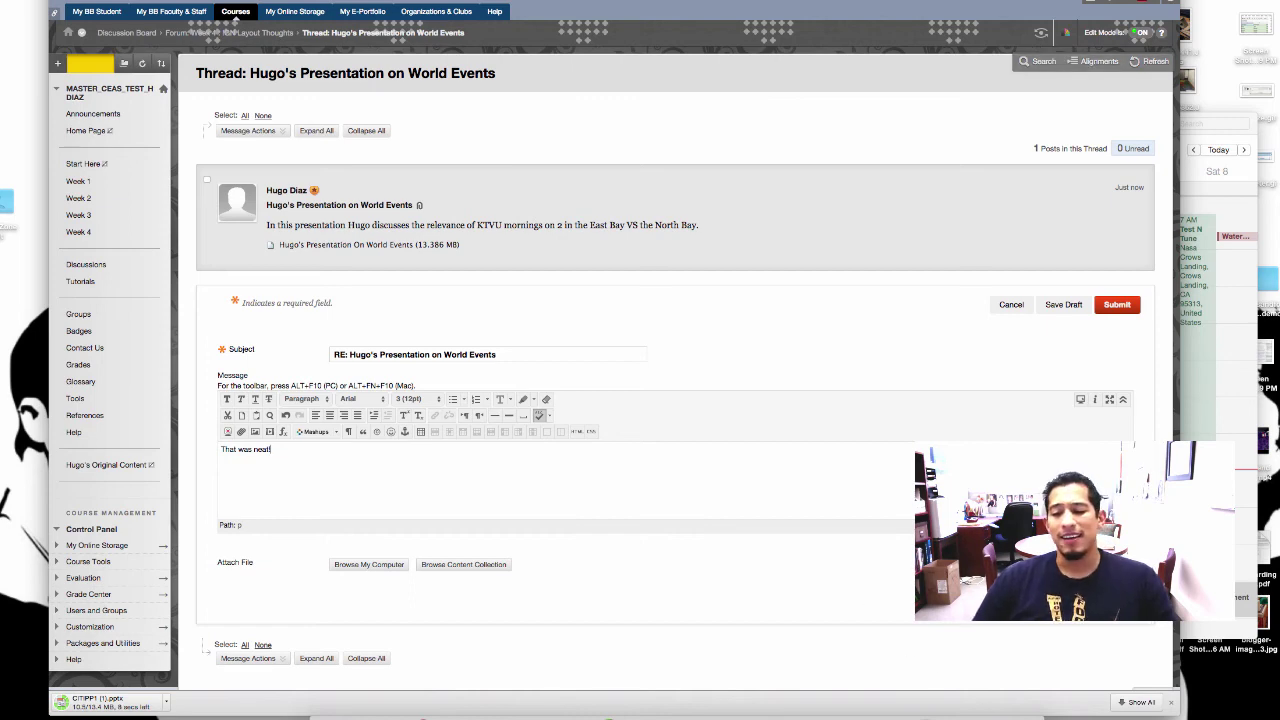
{"action": "left_click", "coordinate": [1117, 304]}
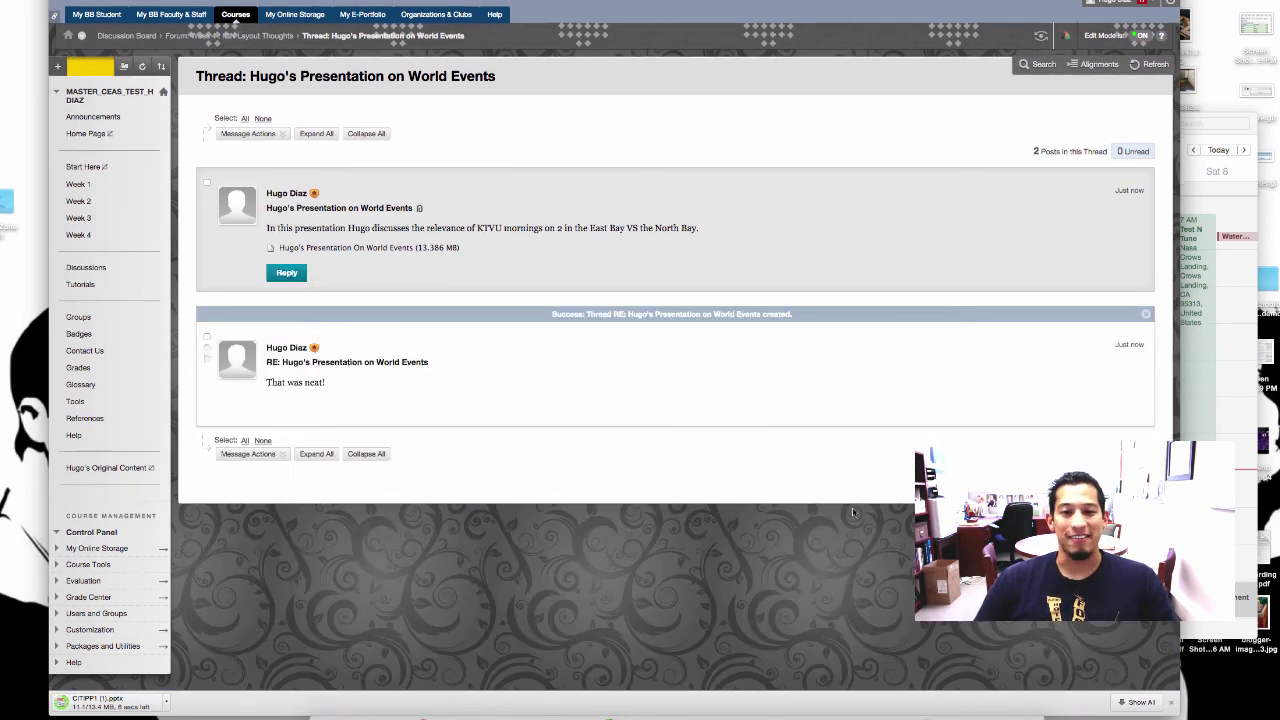